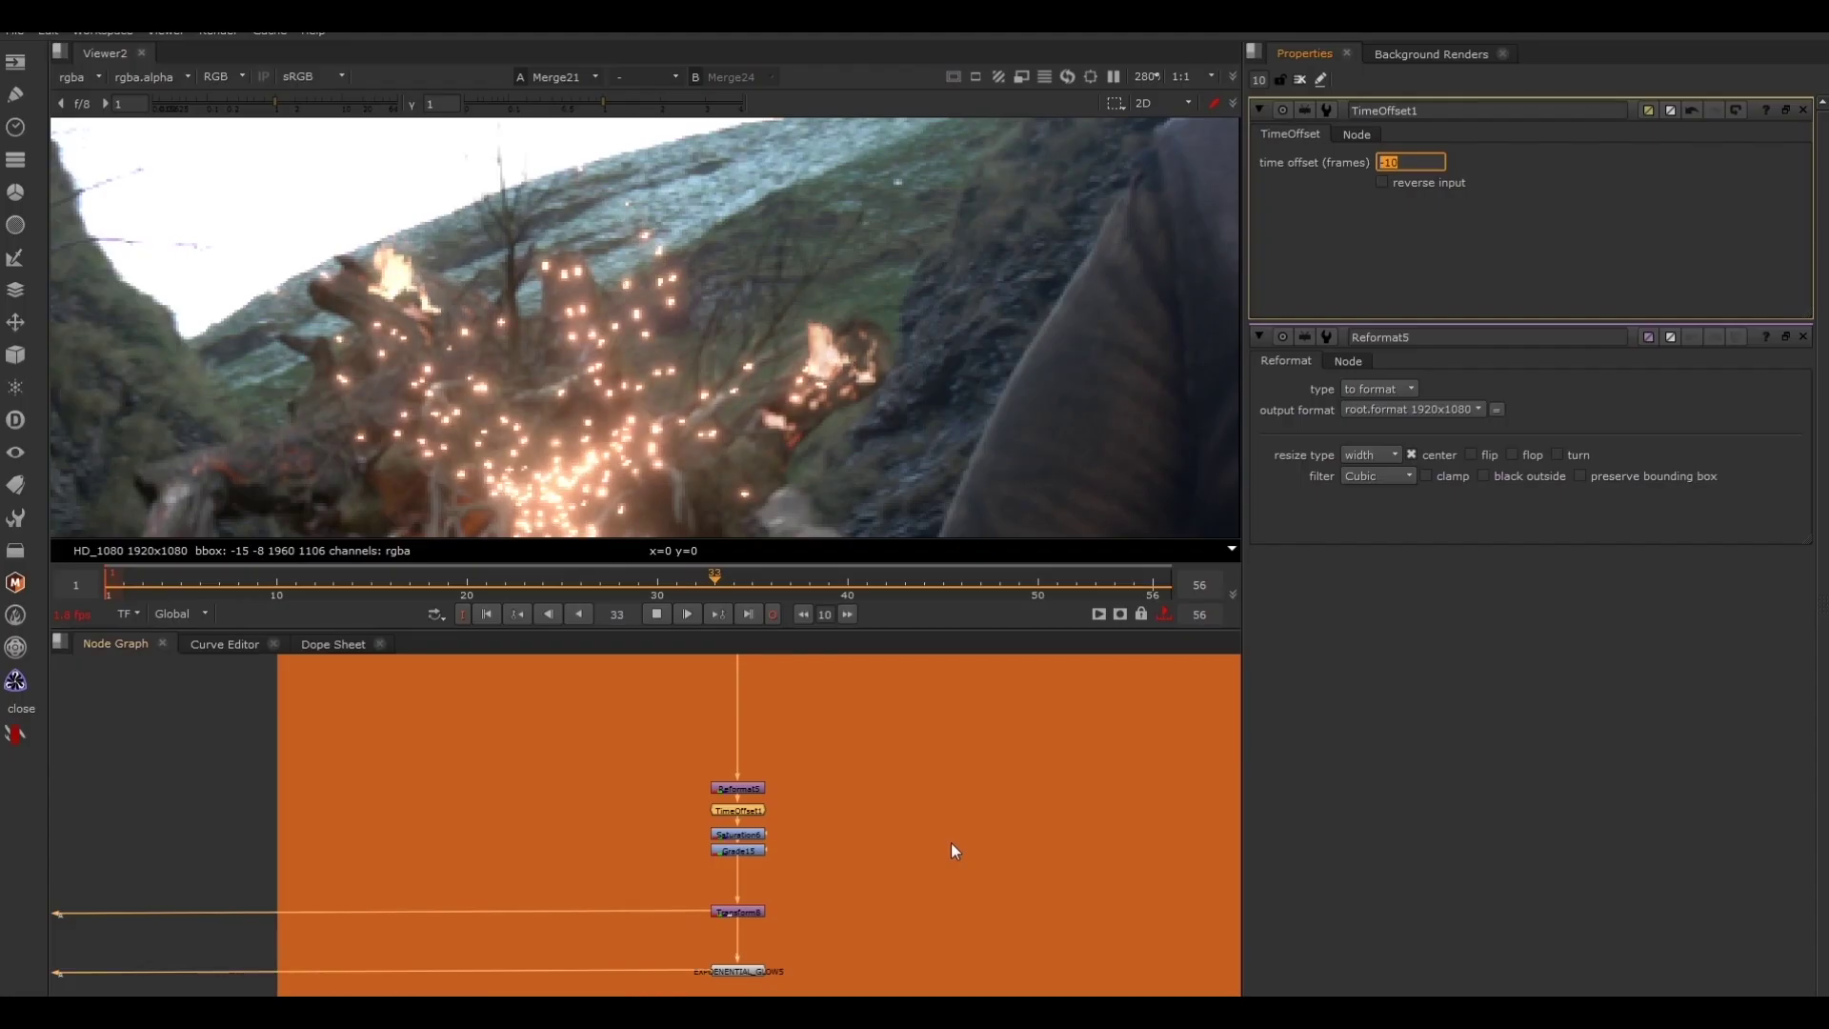
scroll(949, 849, "down", 5)
scroll(949, 851, "down", 3)
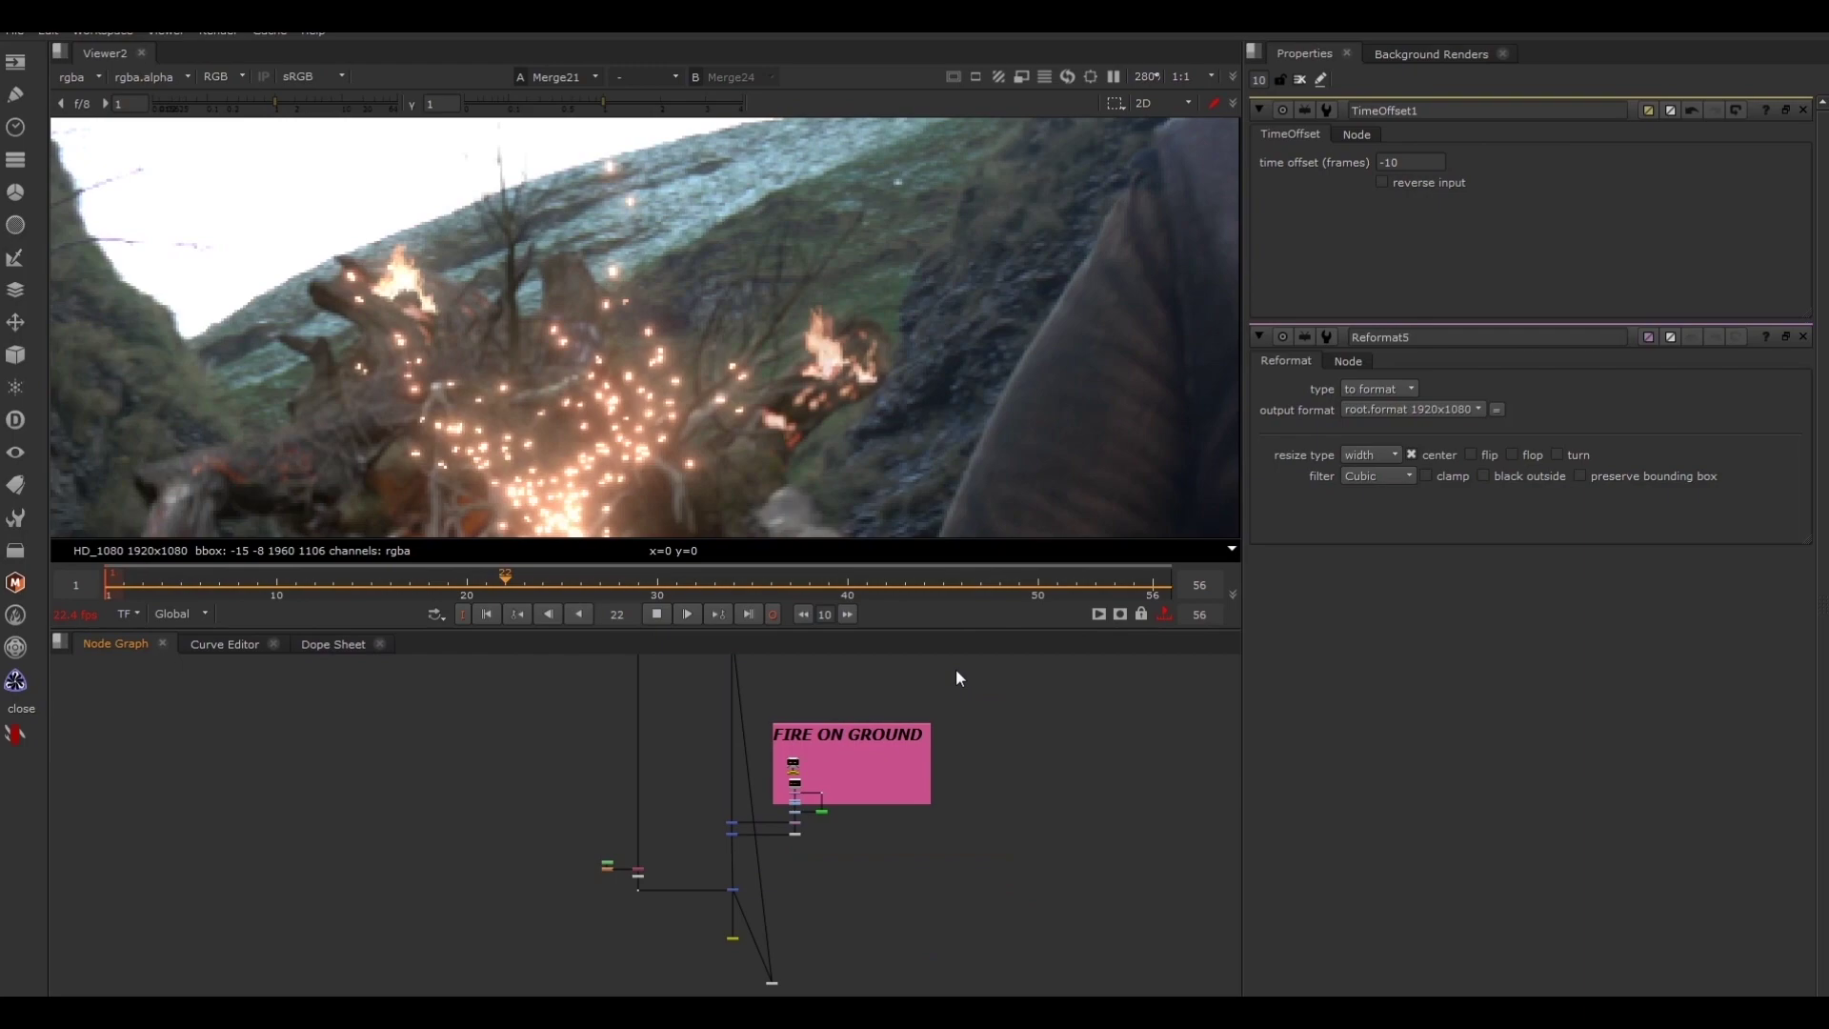
Step: Pan the node graph to bring the FIRE ON GROUND backdrop note into view
left_click_drag(957, 669, 937, 773, "alt")
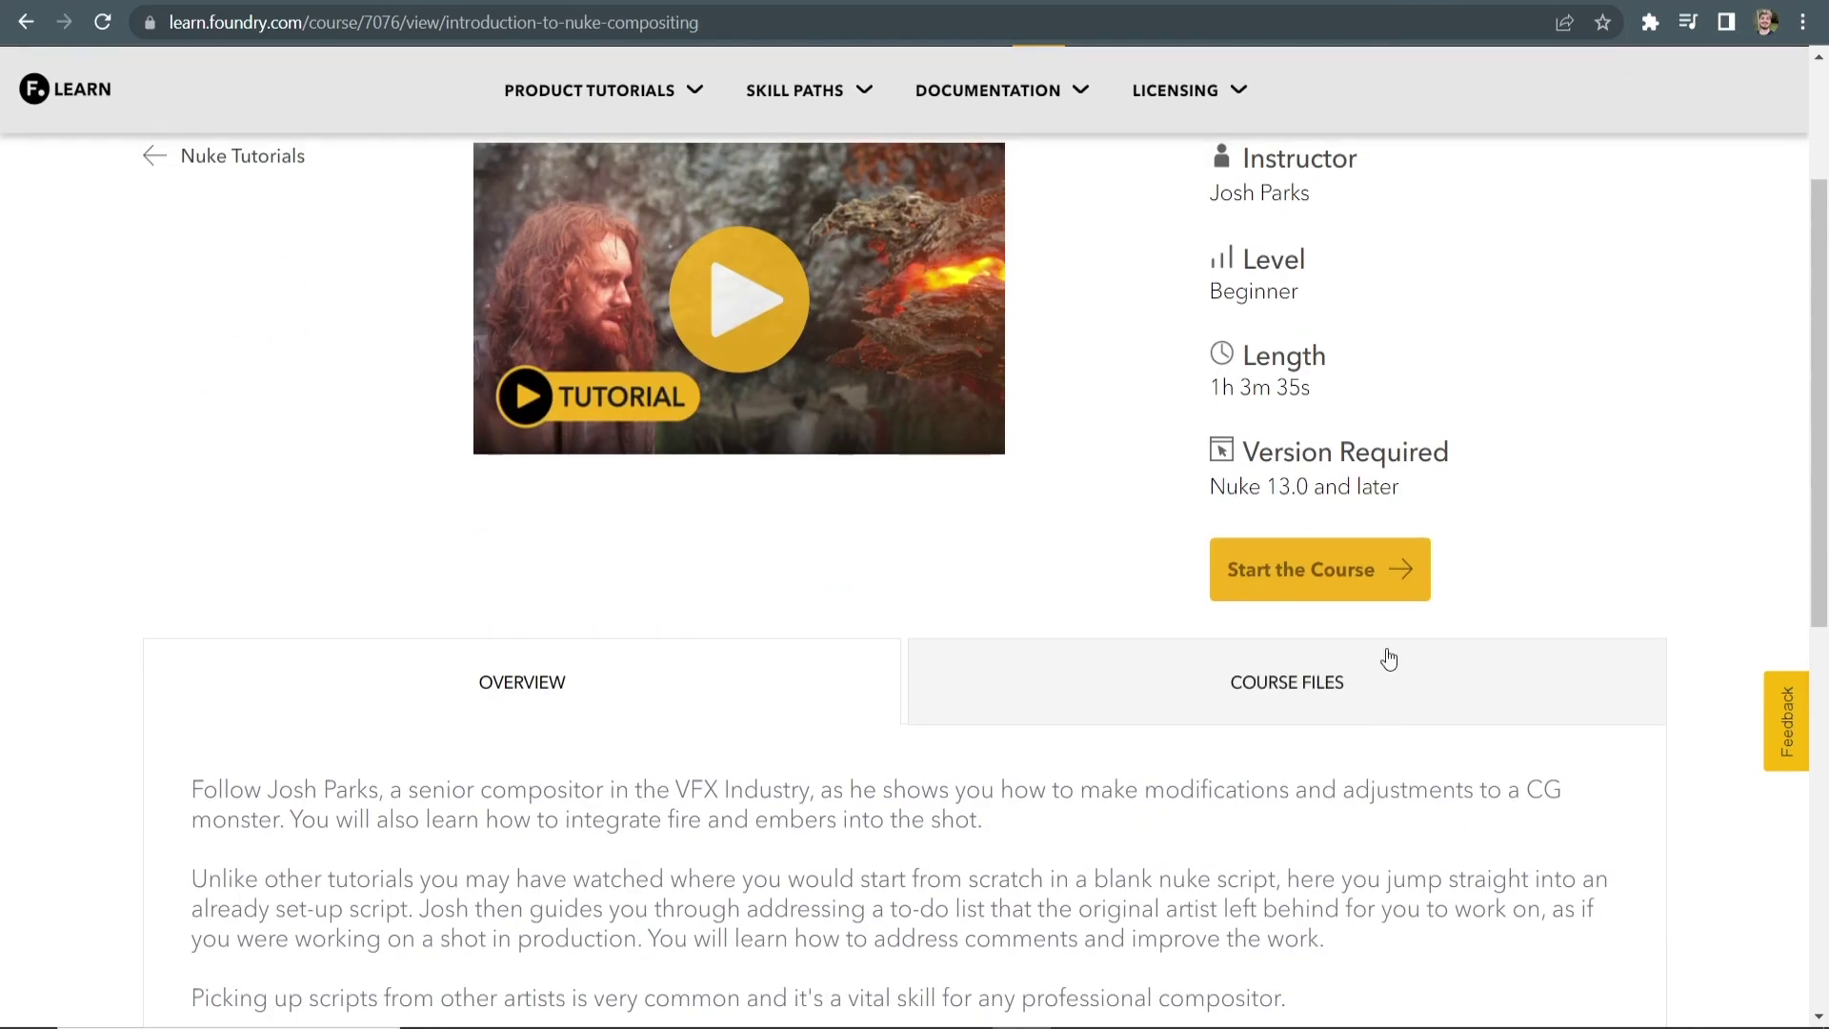
Step: Download 'Nuke Compositing Beginner Course Files.zip' from the course files list, set to open when done
left_click(1328, 698)
left_click(501, 815)
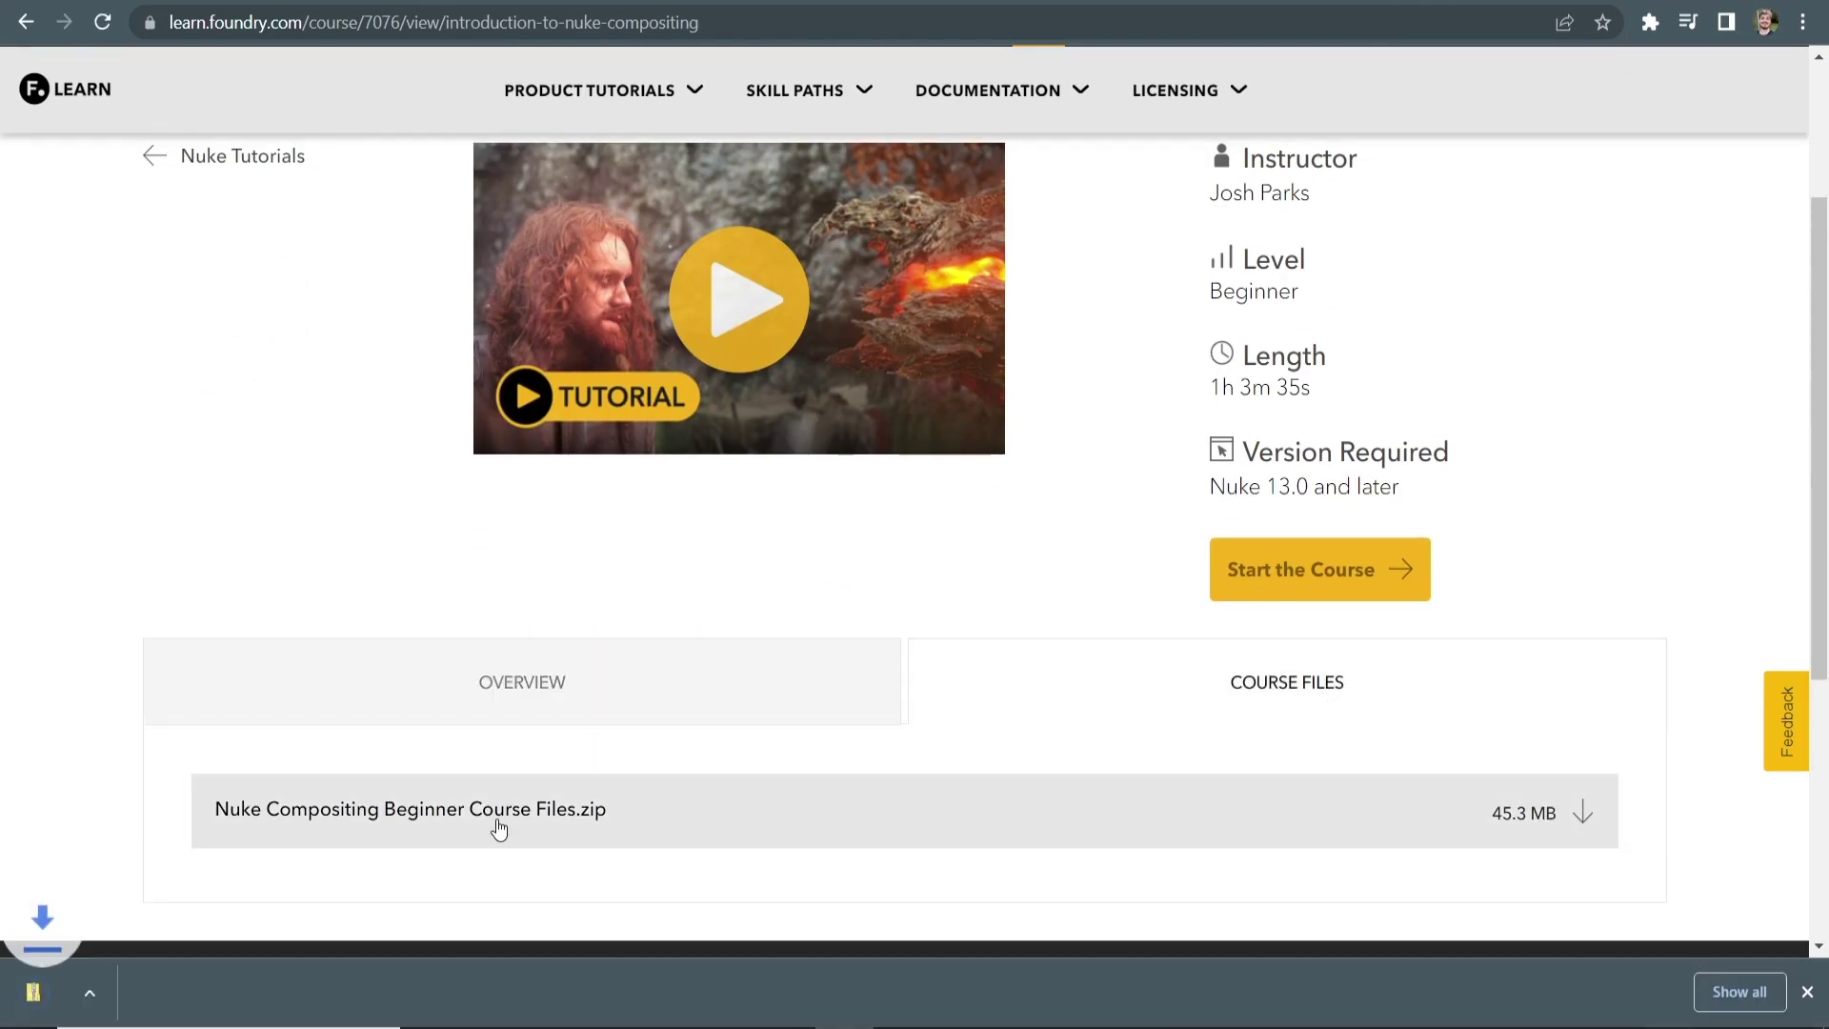
left_click(104, 990)
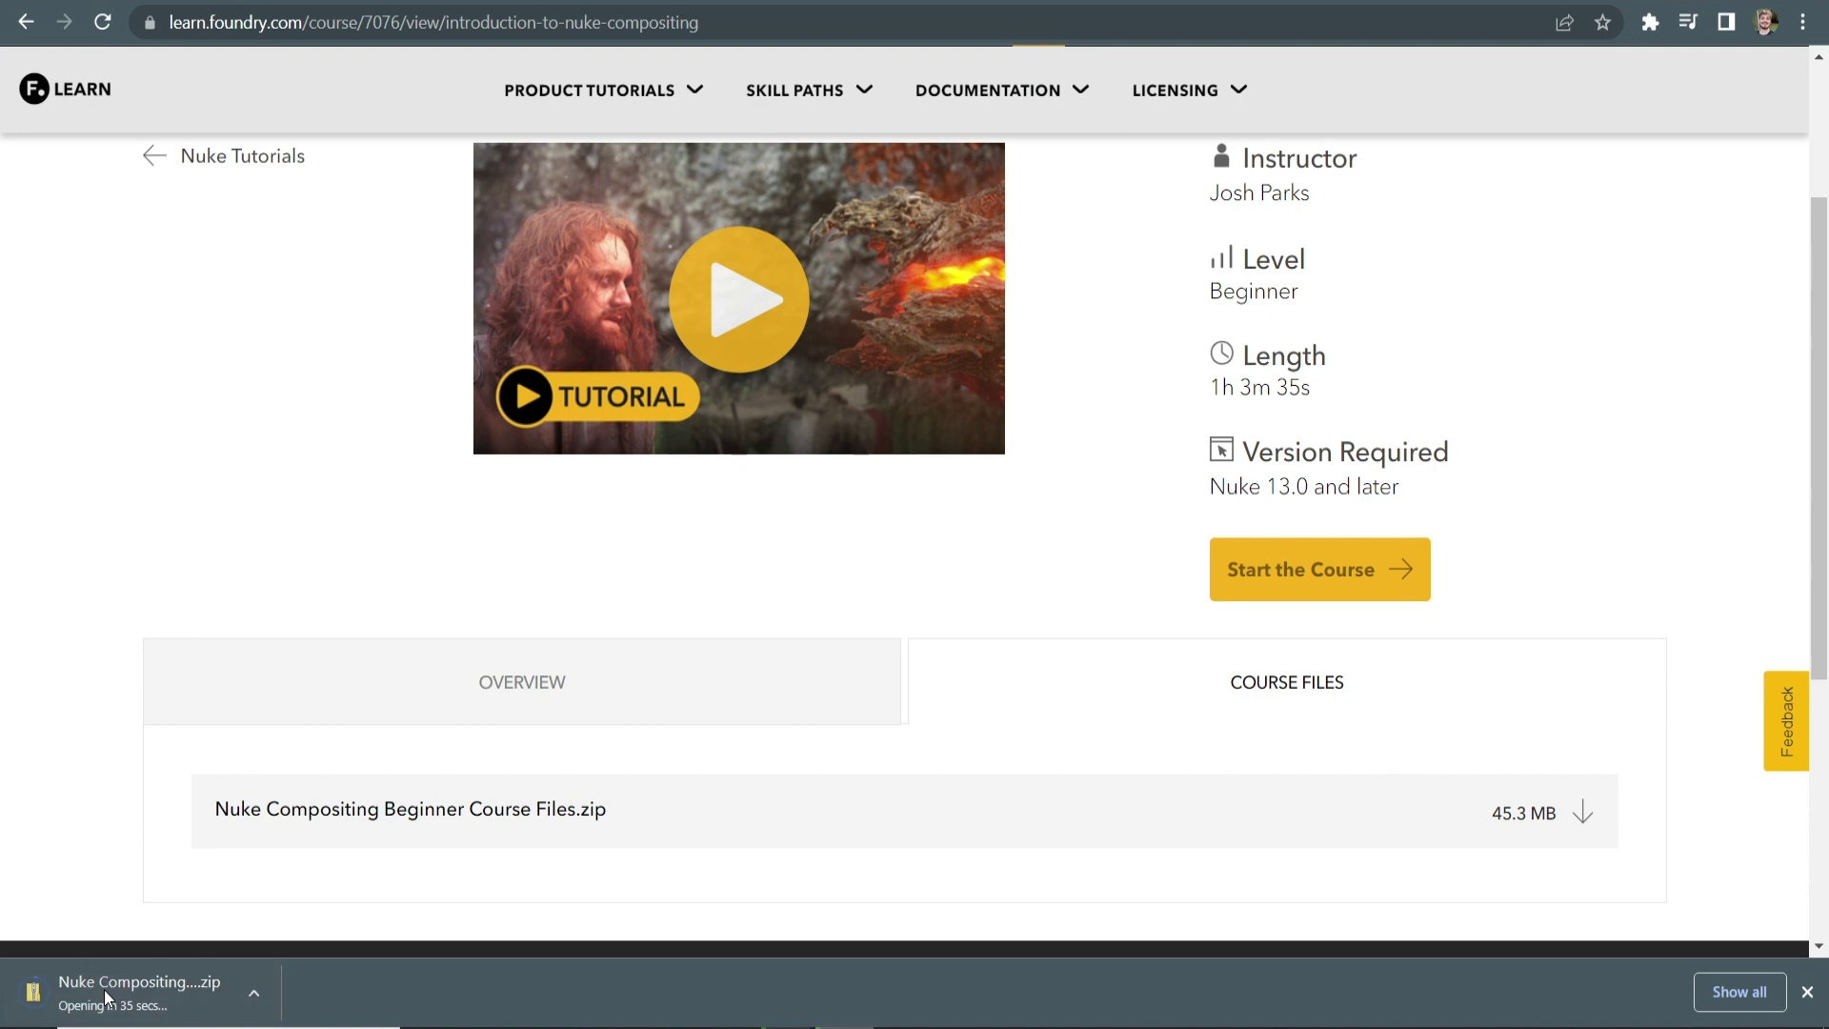